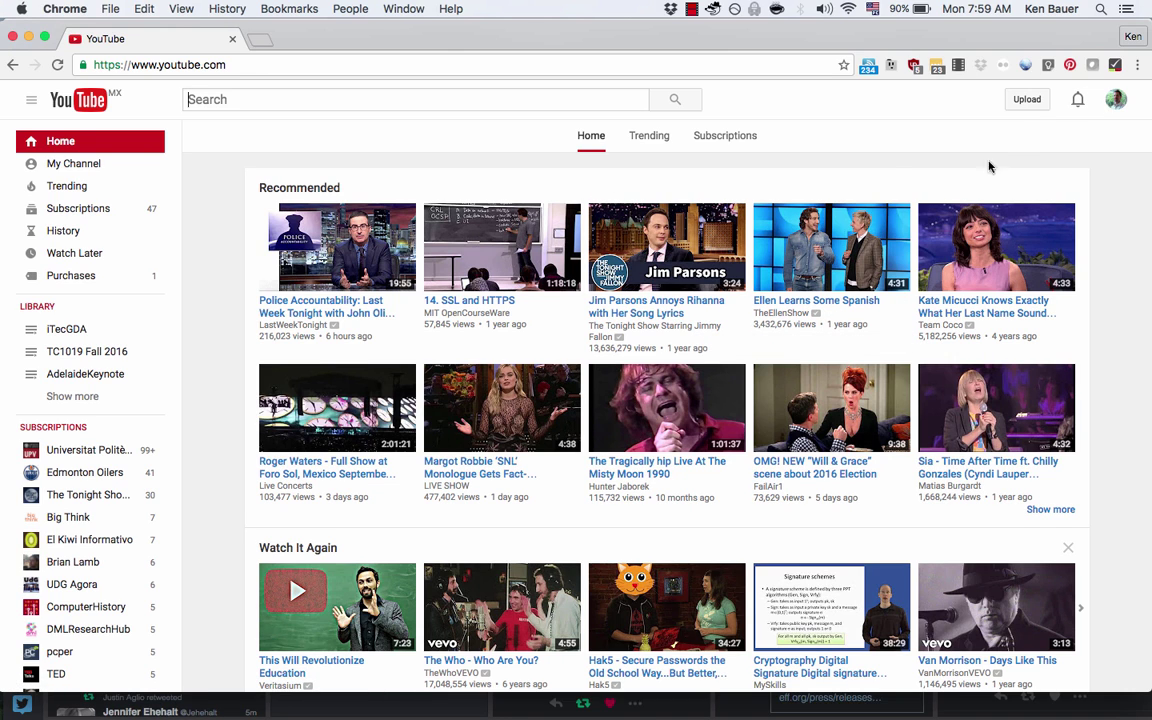
- Switch YouTube to the Virtually Connecting account from the avatar's account list
{"action": "left_click", "coordinate": [1115, 99]}
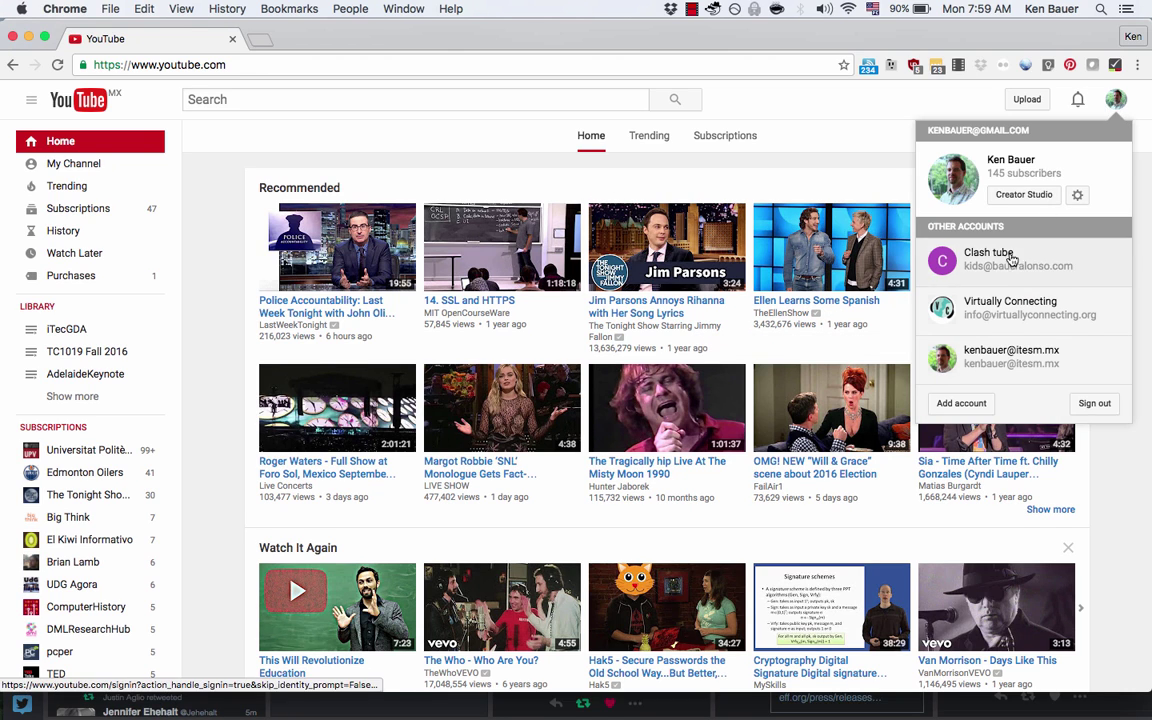
{"action": "left_click", "coordinate": [1008, 300]}
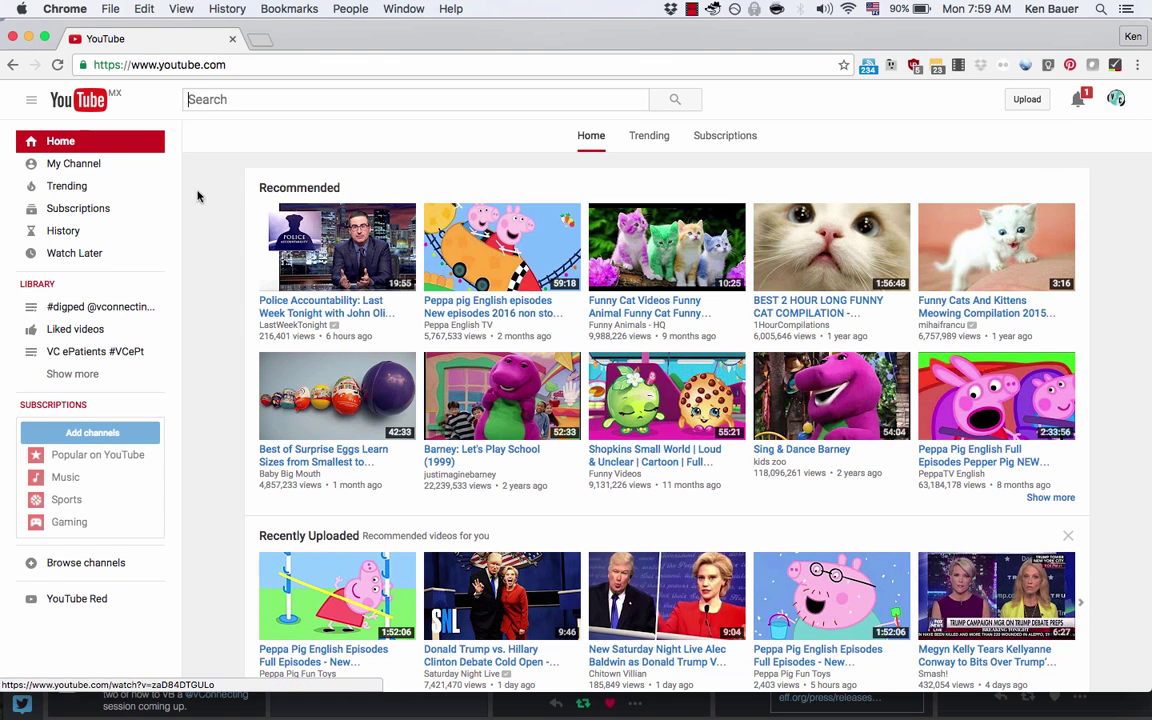
- Go through My Channel and Video Manager to the Virtually Connecting Live Streaming dashboard
{"action": "left_click", "coordinate": [91, 165]}
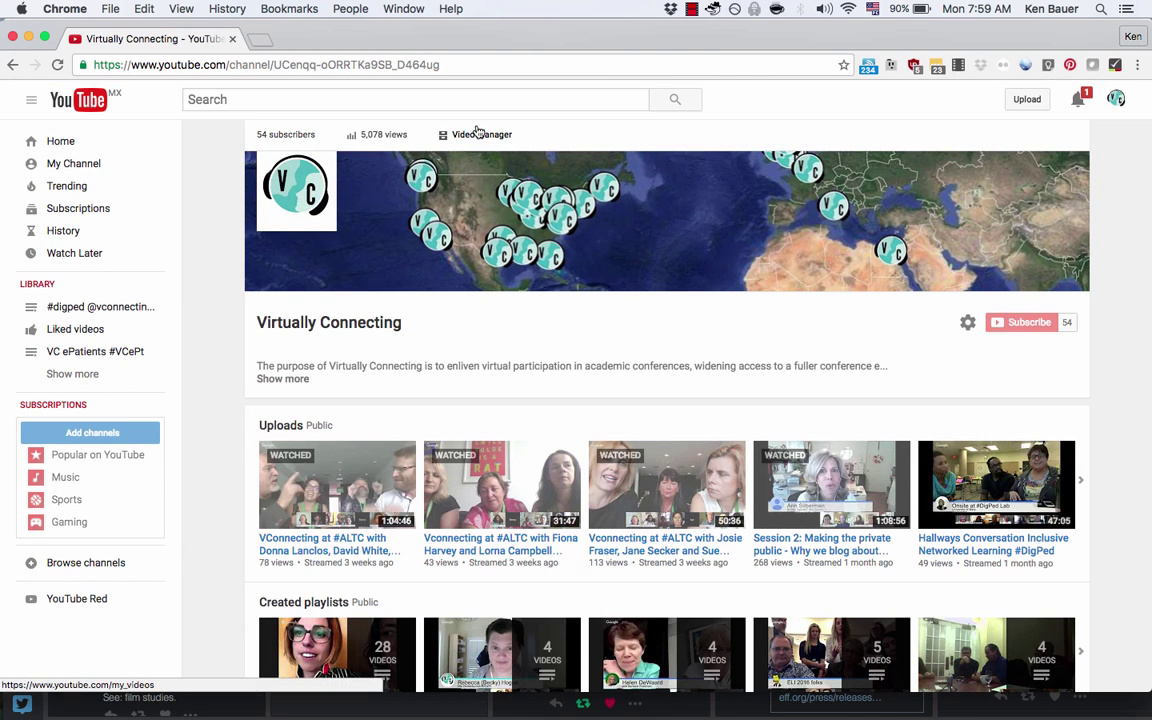
{"action": "left_click", "coordinate": [478, 134]}
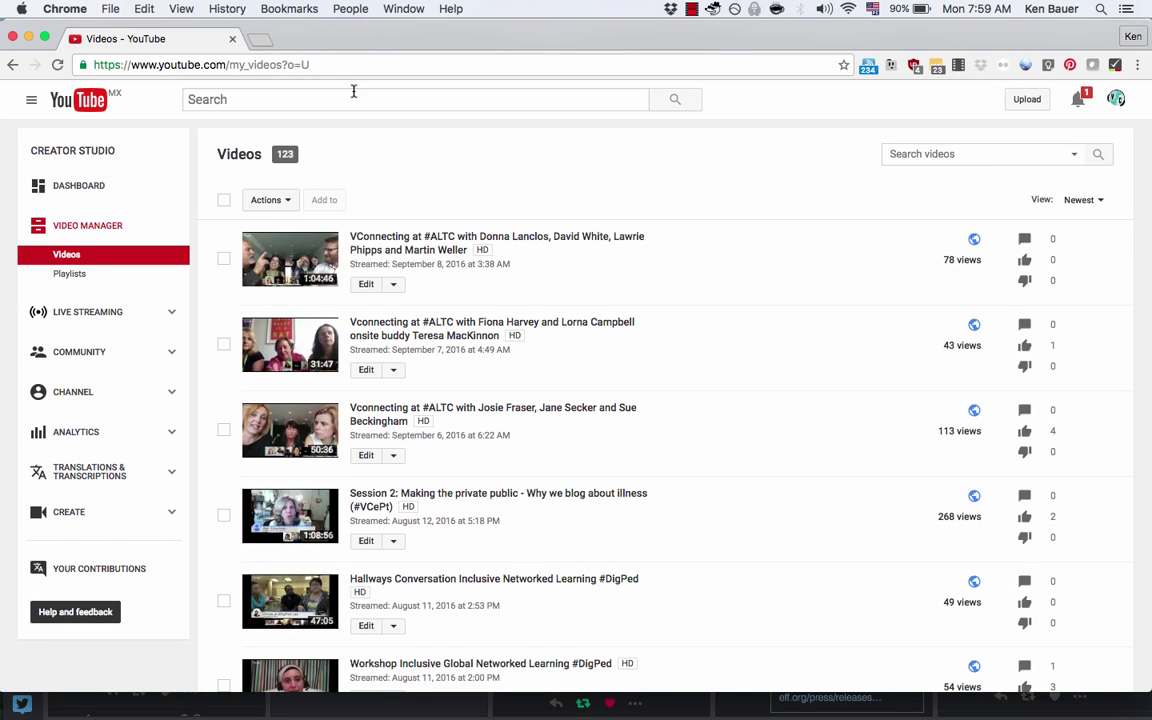
{"action": "left_click", "coordinate": [171, 316]}
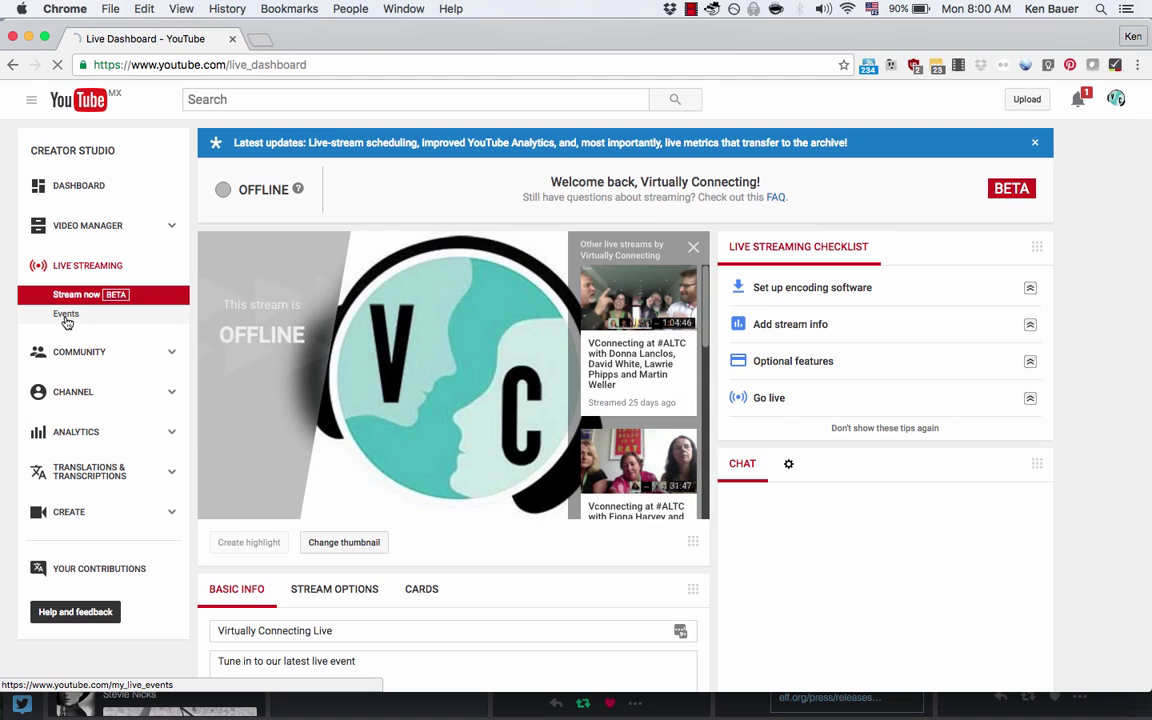
- Open Live Streaming Events and scroll the Upcoming list to the Testing Setup event
{"action": "left_click", "coordinate": [66, 316]}
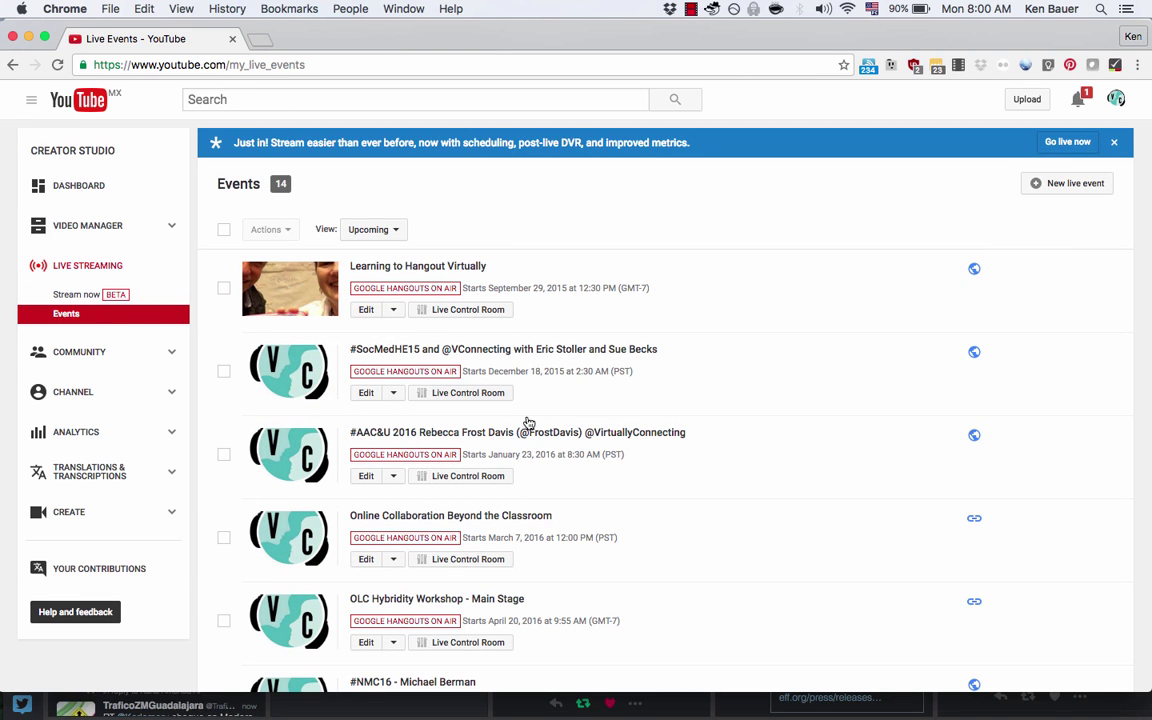
{"action": "scroll", "coordinate": [404, 482], "scroll_direction": "down", "scroll_amount": 2}
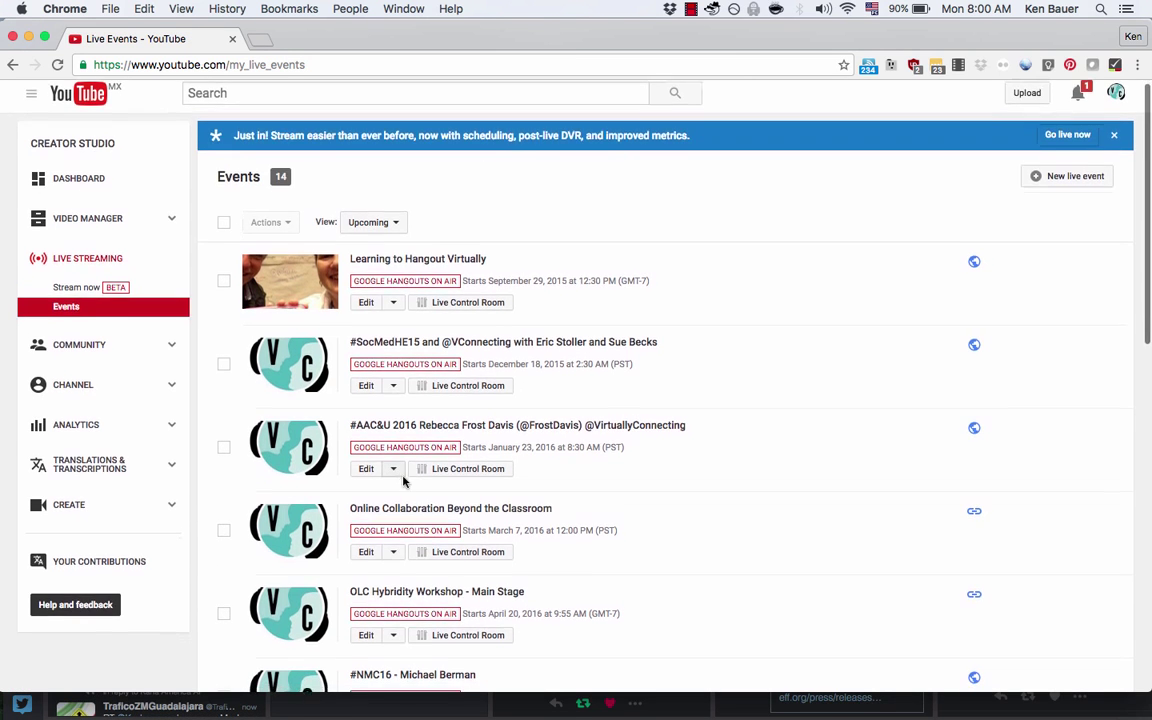
{"action": "scroll", "coordinate": [404, 482], "scroll_direction": "down", "scroll_amount": 1}
{"action": "scroll", "coordinate": [404, 482], "scroll_direction": "down", "scroll_amount": 2}
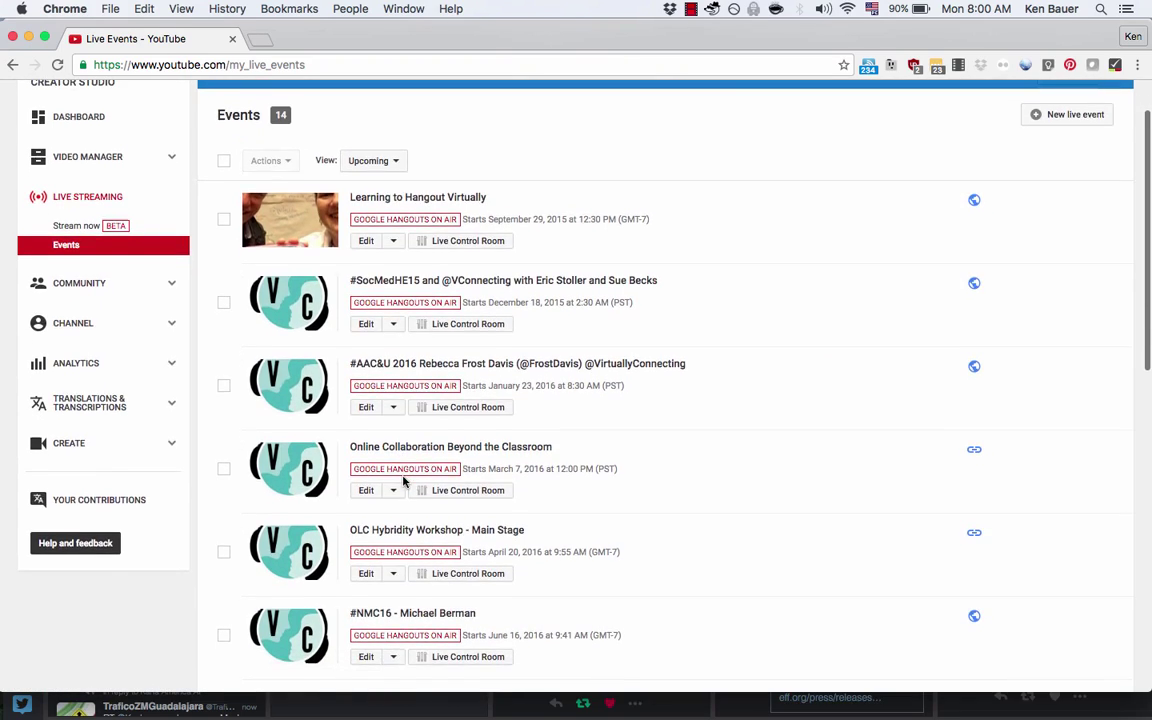
{"action": "scroll", "coordinate": [404, 482], "scroll_direction": "down", "scroll_amount": 5}
{"action": "scroll", "coordinate": [404, 482], "scroll_direction": "down", "scroll_amount": 5}
{"action": "scroll", "coordinate": [404, 482], "scroll_direction": "down", "scroll_amount": 3}
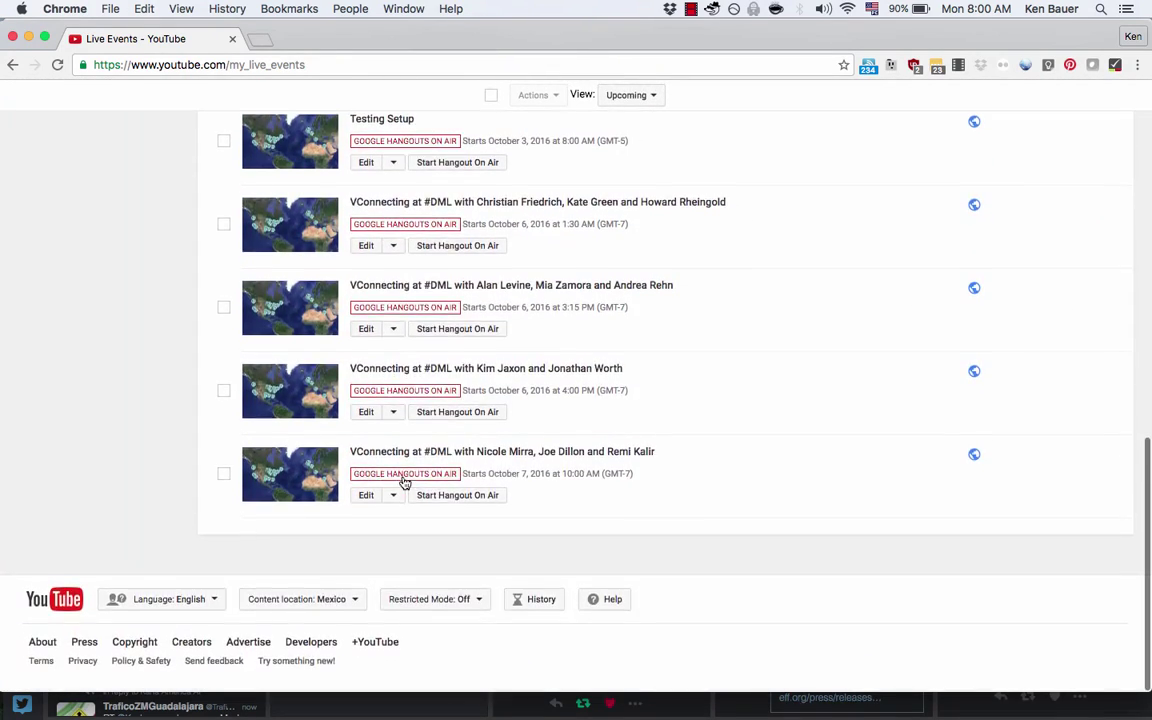
{"action": "scroll", "coordinate": [404, 482], "scroll_direction": "up", "scroll_amount": 2}
{"action": "scroll", "coordinate": [404, 482], "scroll_direction": "up", "scroll_amount": 2}
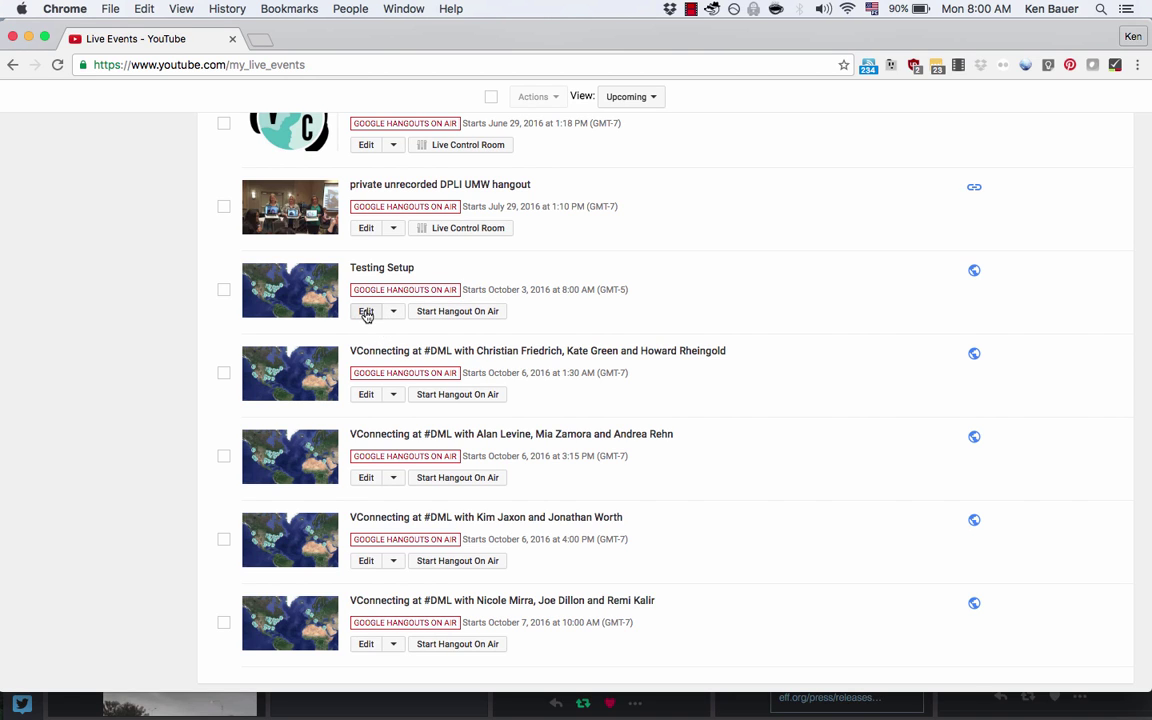
{"action": "left_click", "coordinate": [384, 269], "text": "super"}
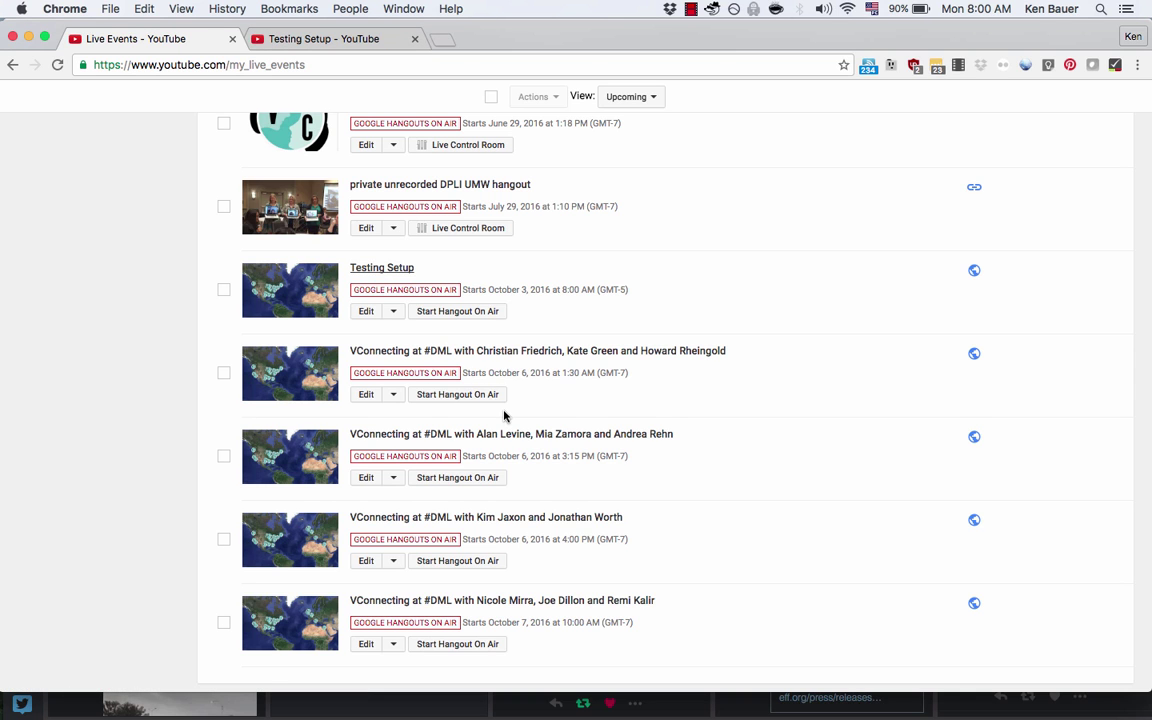
{"action": "key", "text": "ctrl+Tab"}
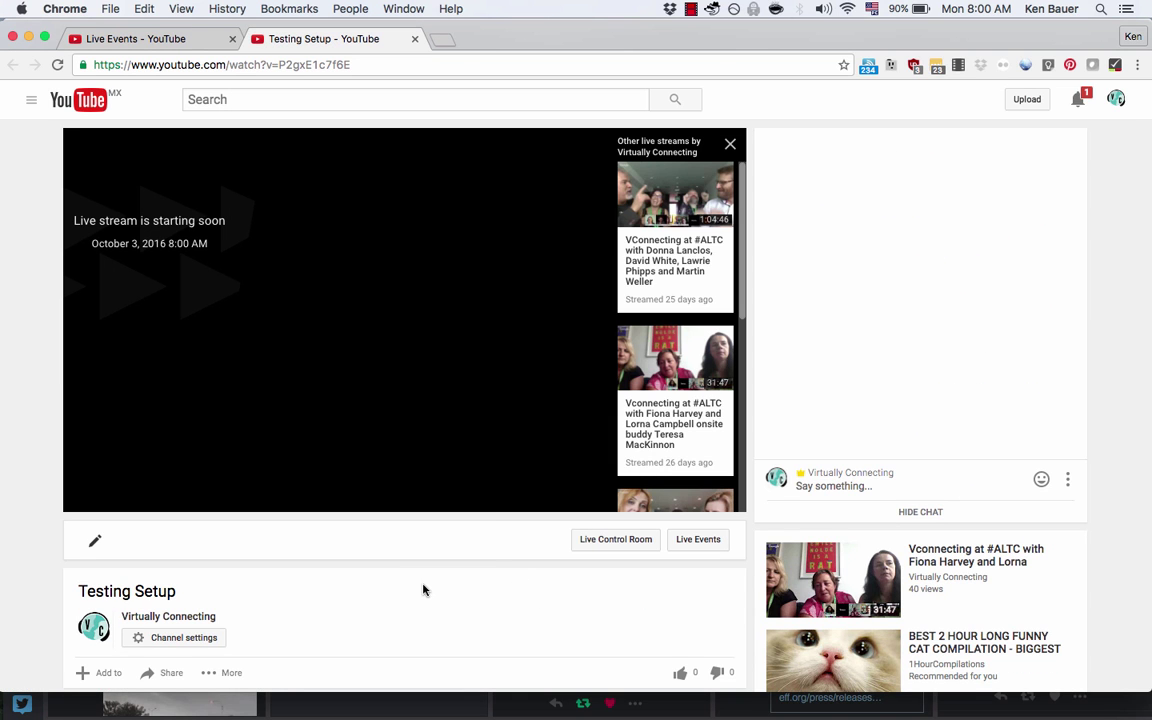
{"action": "scroll", "coordinate": [386, 566], "scroll_direction": "down", "scroll_amount": 3}
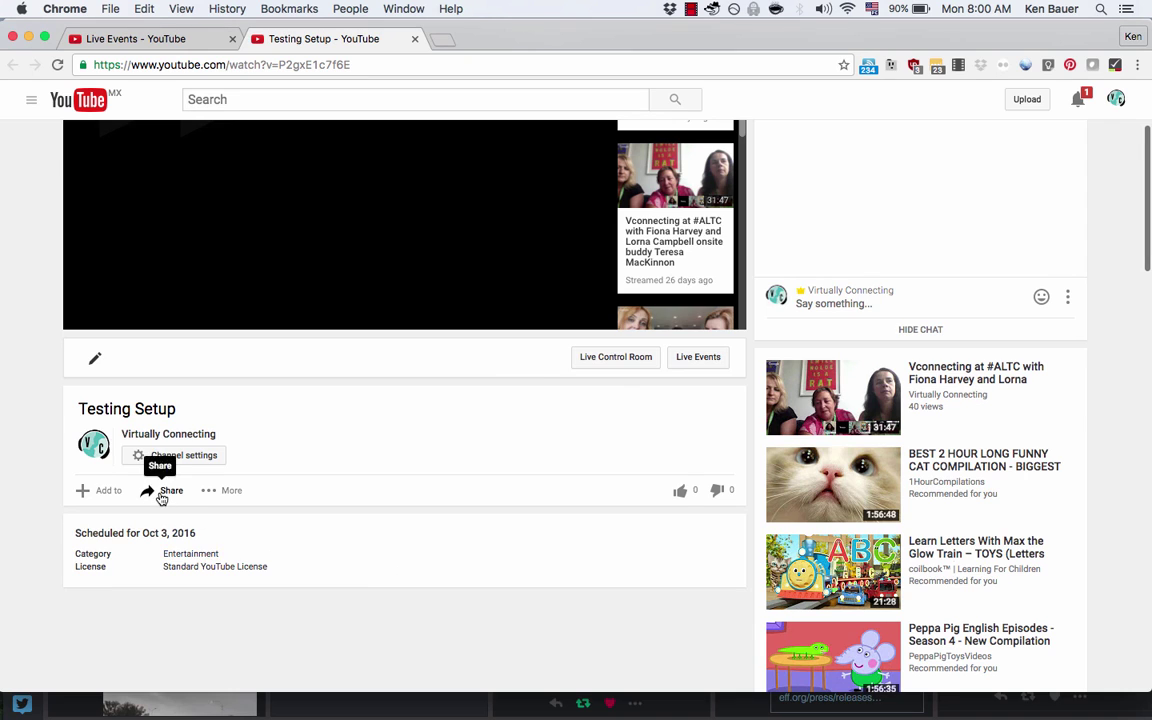
{"action": "left_click", "coordinate": [161, 495]}
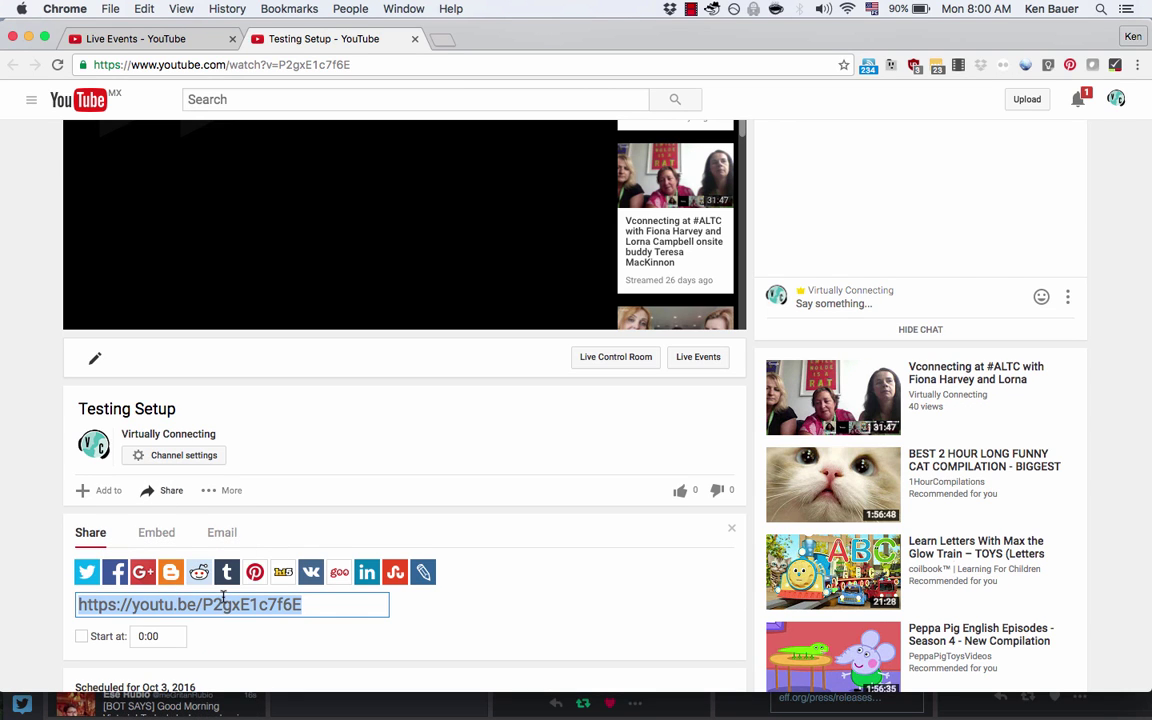
{"action": "scroll", "coordinate": [522, 580], "scroll_direction": "up", "scroll_amount": 2}
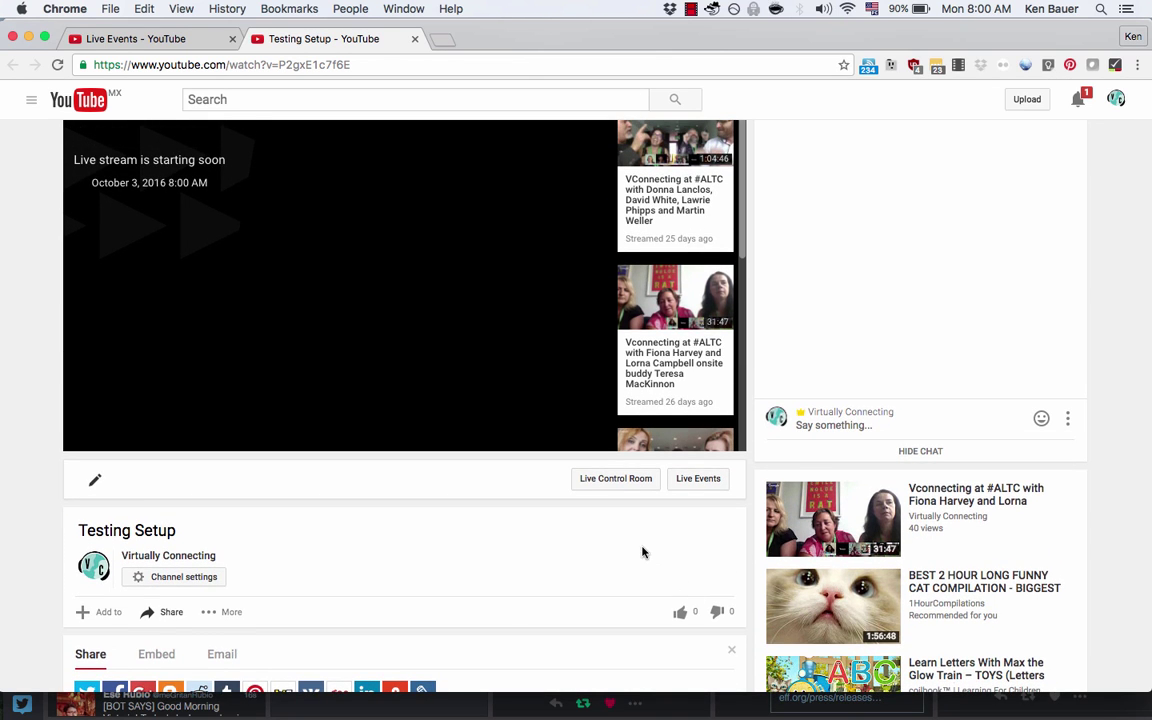
{"action": "scroll", "coordinate": [551, 551], "scroll_direction": "up", "scroll_amount": 1}
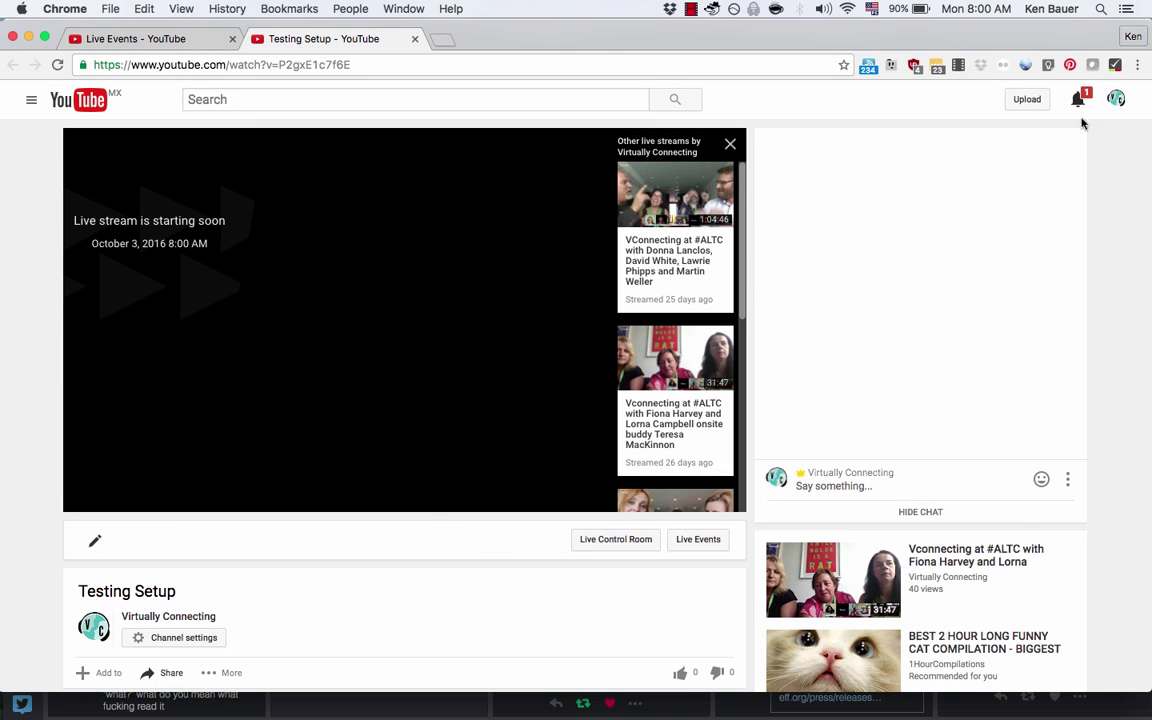
{"action": "key", "text": "super+w"}
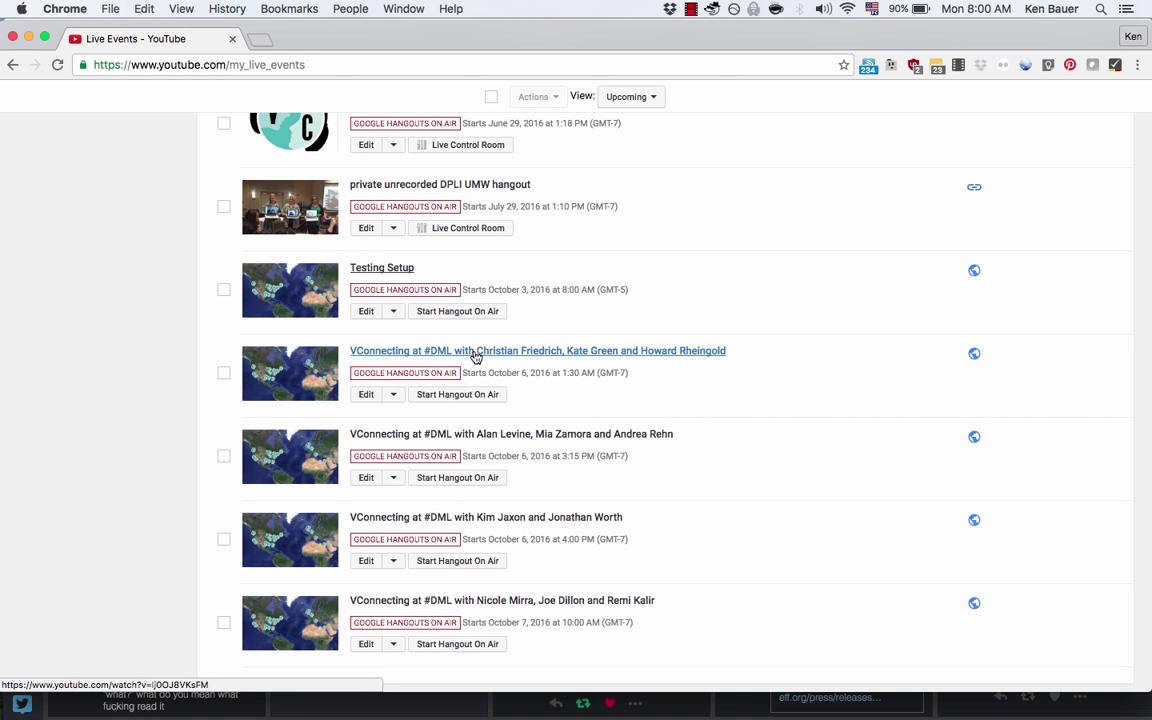
- Start the Testing Setup Hangout On Air with the microphone muted, and select its web address
{"action": "left_click", "coordinate": [437, 312]}
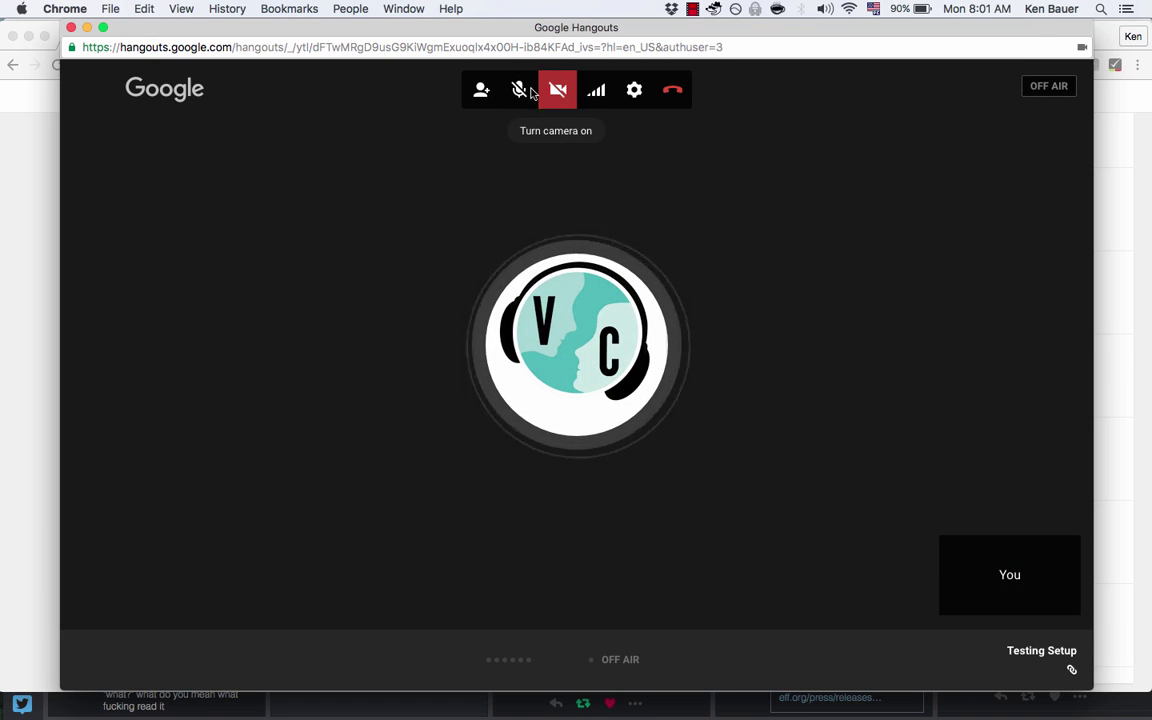
{"action": "left_click", "coordinate": [519, 90]}
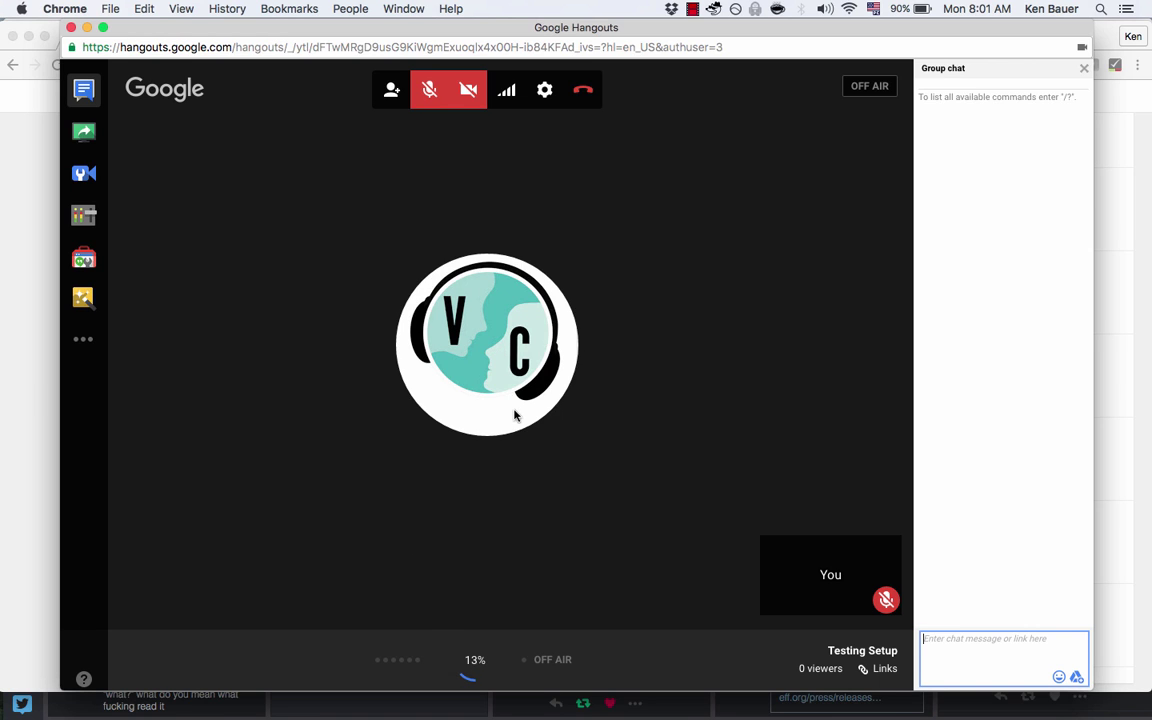
{"action": "left_click", "coordinate": [643, 44]}
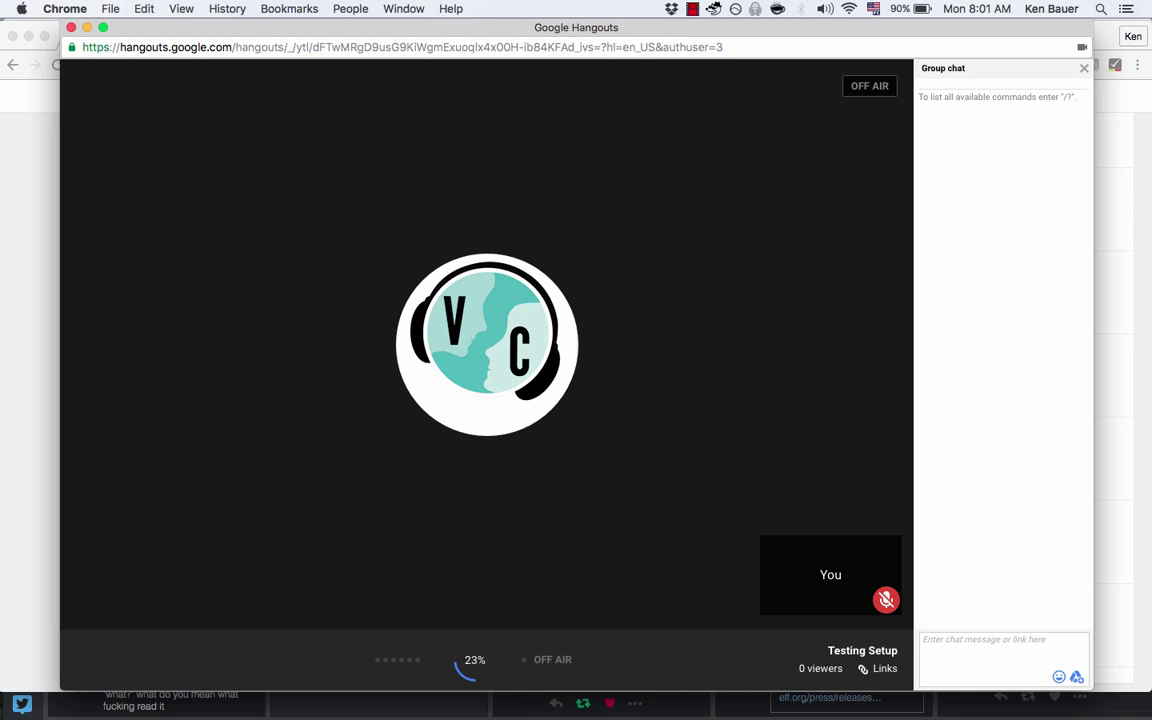
{"action": "left_click_drag", "start_coordinate": [83, 47], "coordinate": [655, 47]}
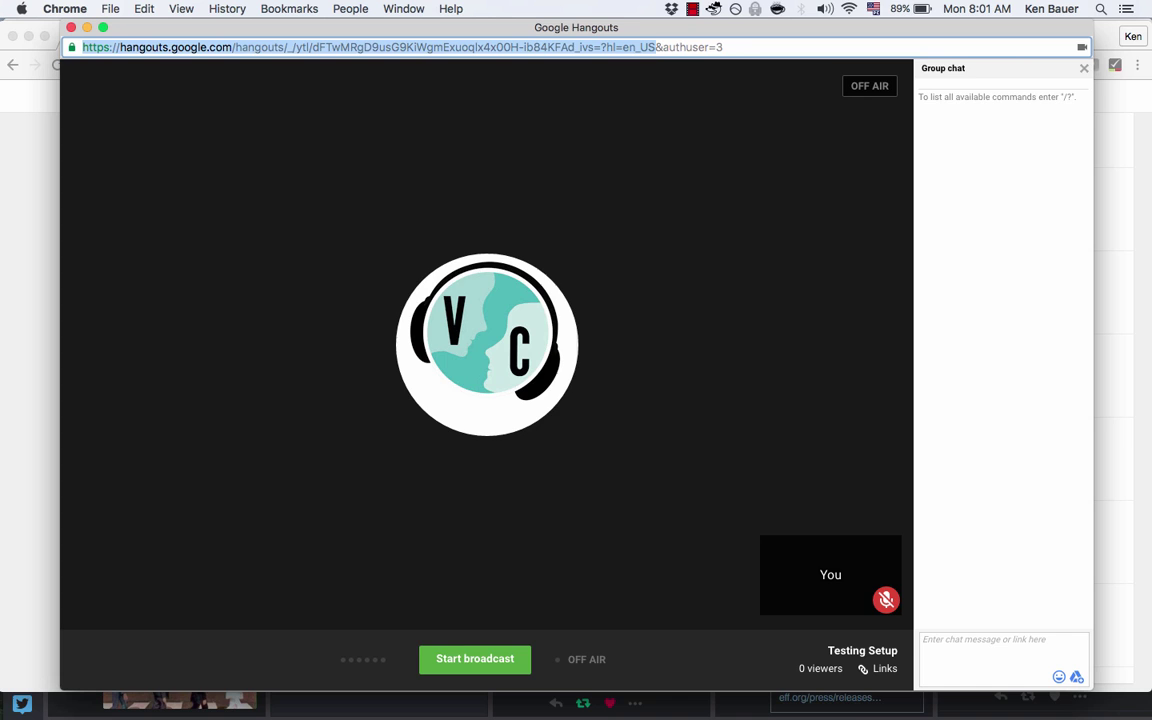
{"action": "mouse_move", "coordinate": [487, 345]}
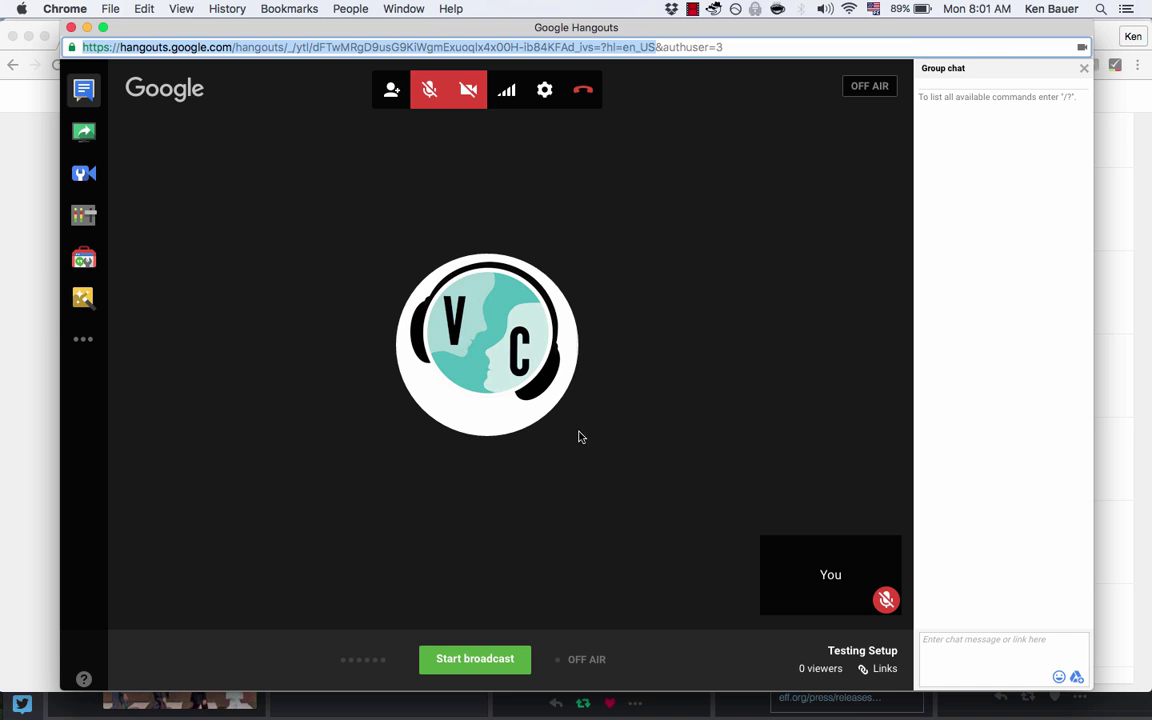
- Toggle the Hangout Toolbox's Lower Third on and back off, then close the Toolbox
{"action": "left_click", "coordinate": [86, 260]}
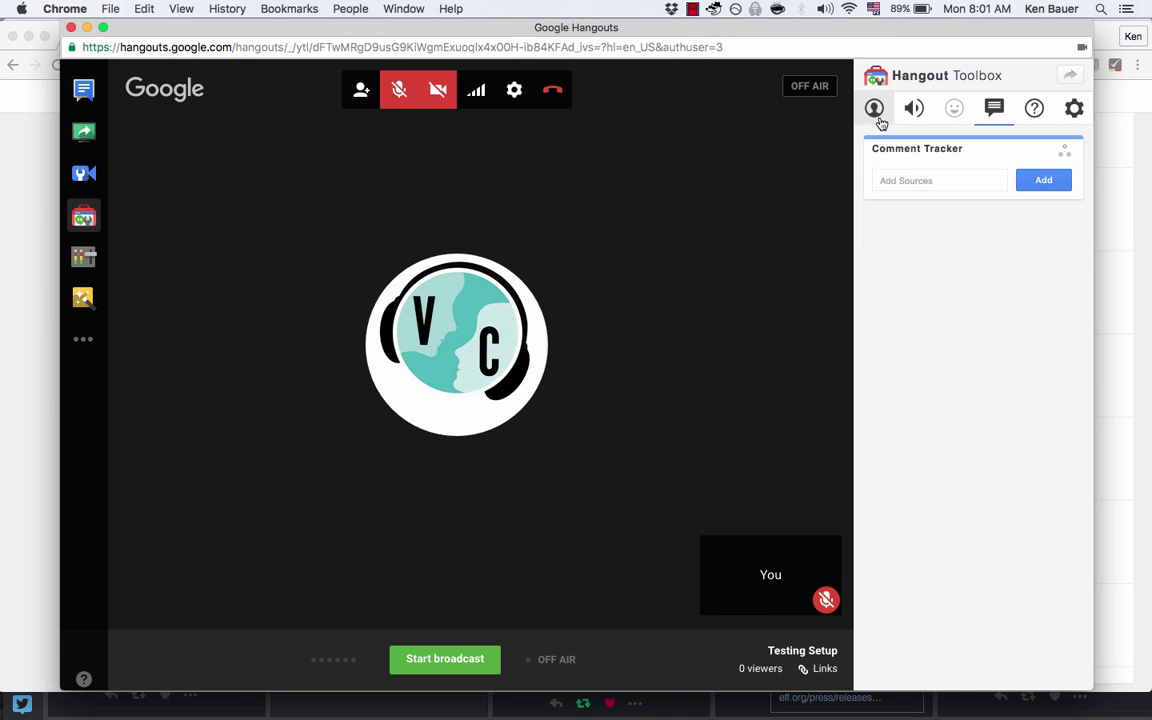
{"action": "left_click", "coordinate": [878, 116]}
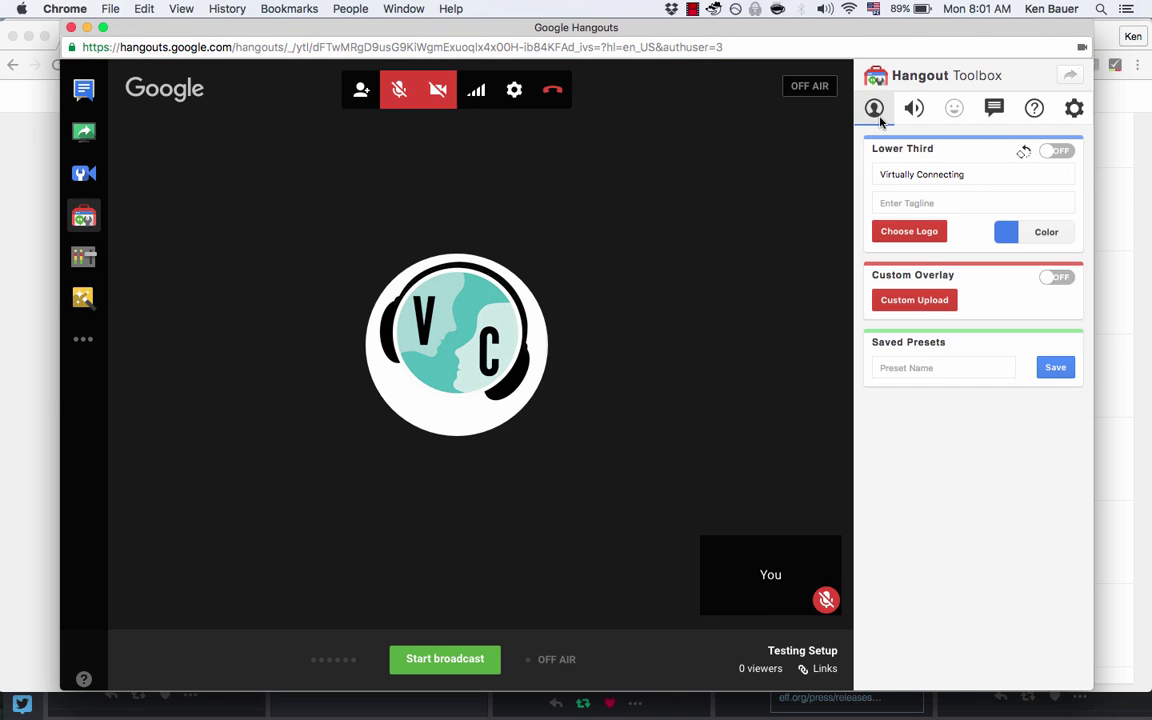
{"action": "left_click", "coordinate": [1071, 157]}
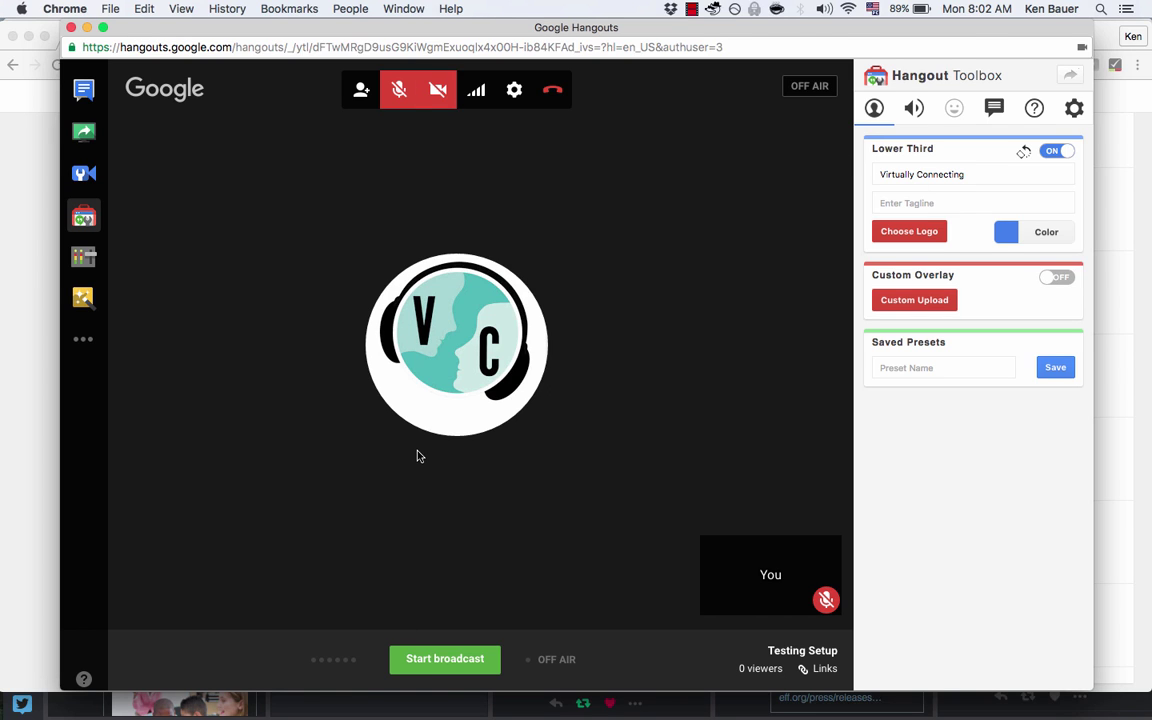
{"action": "left_click", "coordinate": [1058, 152]}
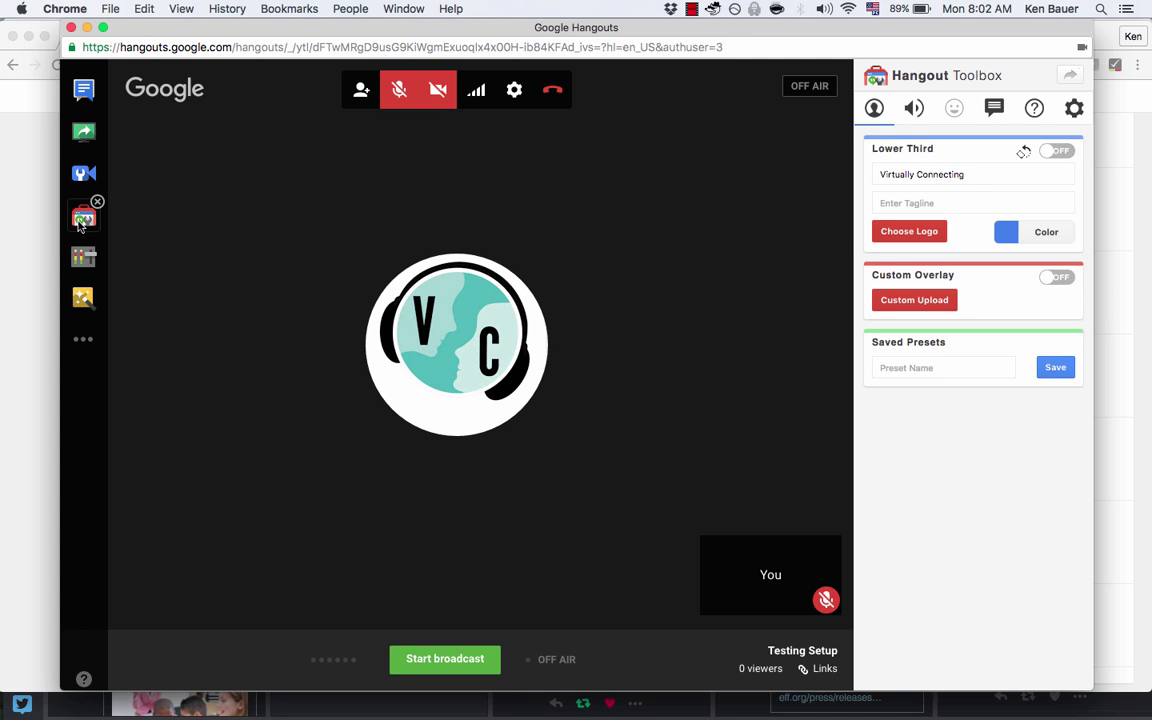
{"action": "left_click", "coordinate": [82, 220]}
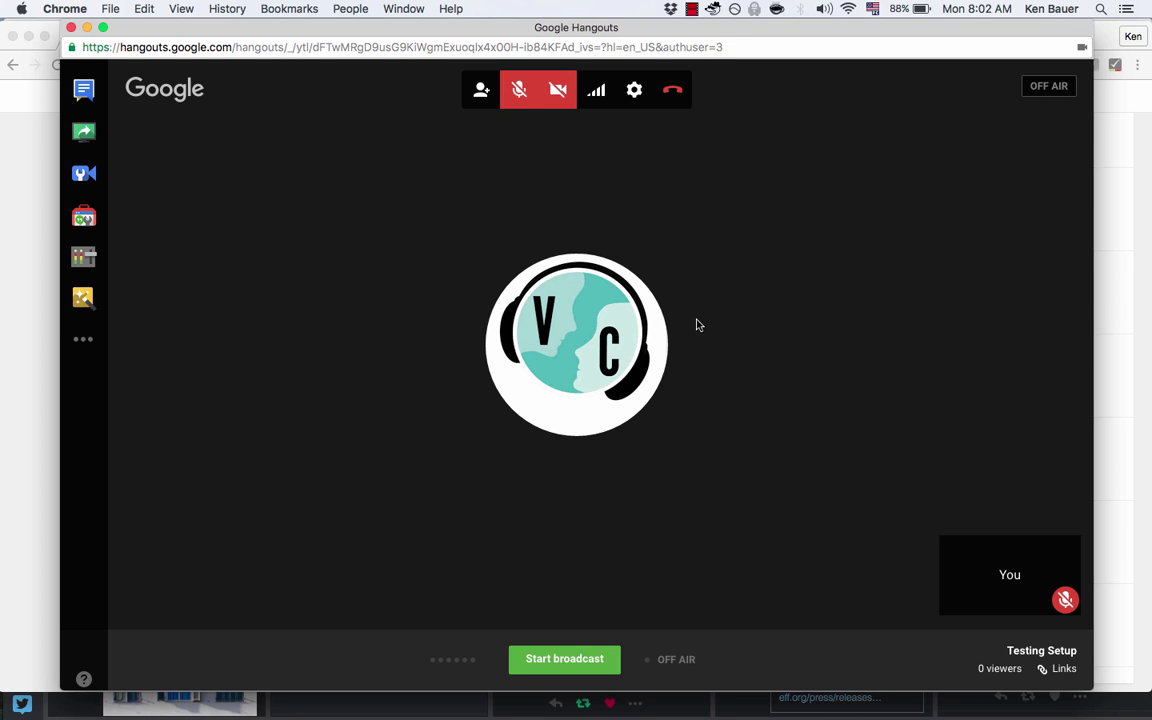
- Open Group chat beside the Testing Setup call and select all the window's text
{"action": "left_click", "coordinate": [84, 90]}
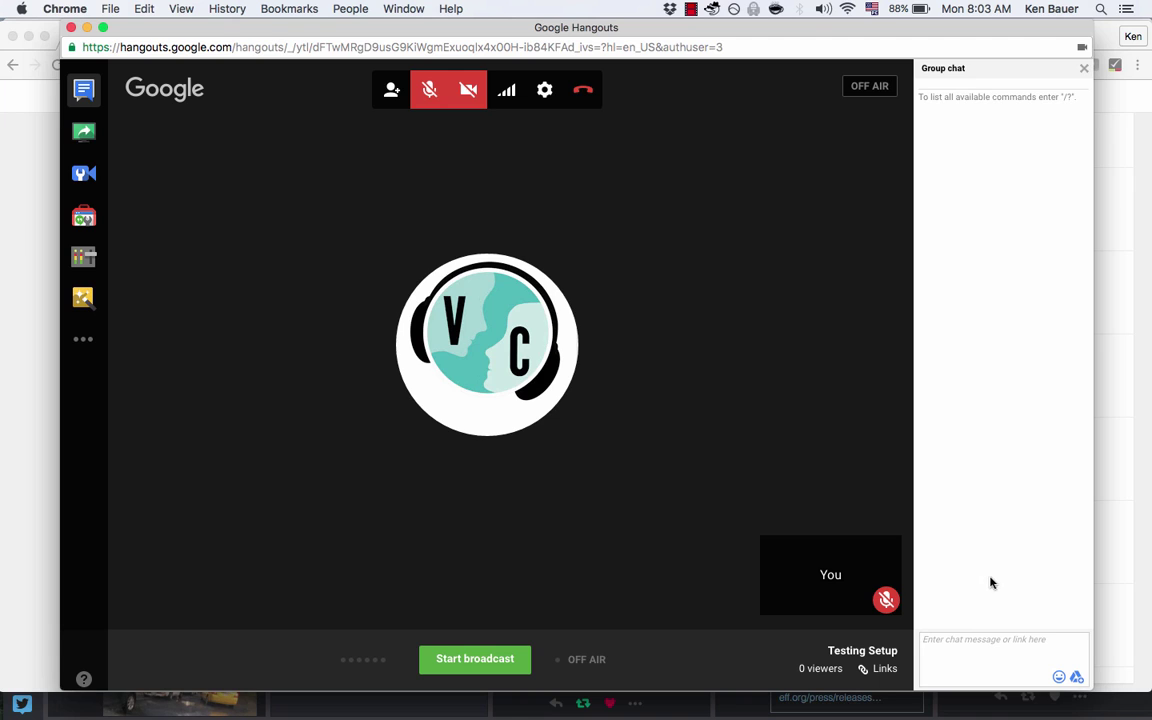
{"action": "key", "text": "super+a"}
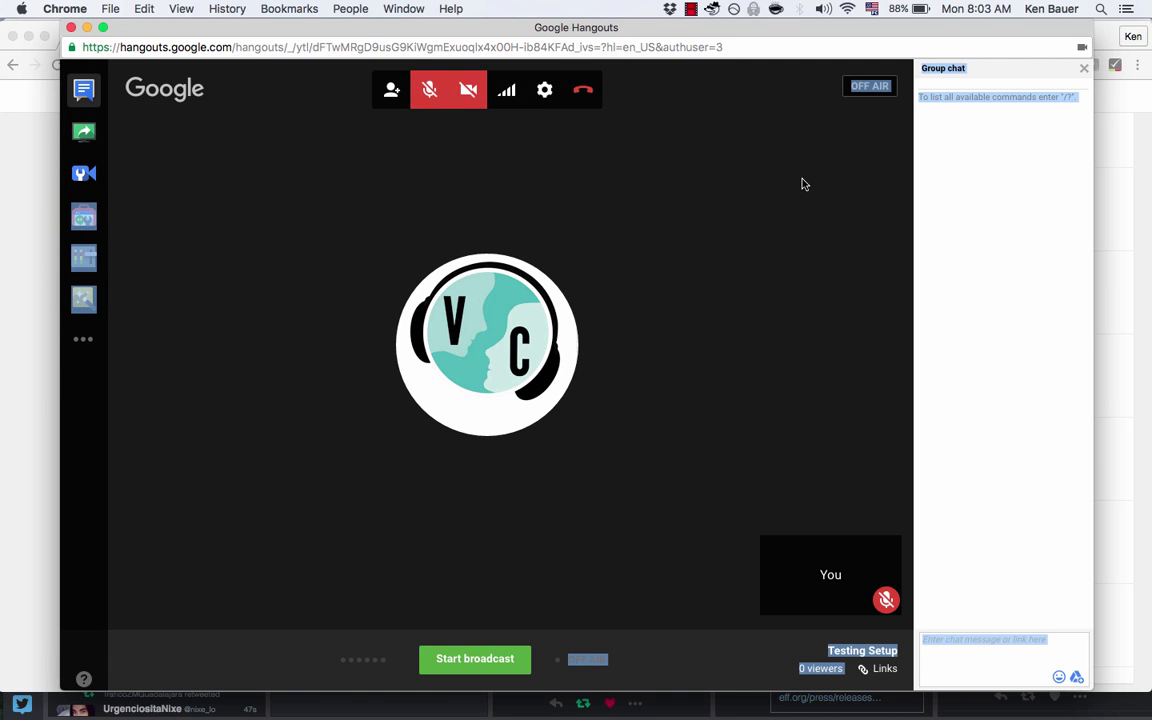
- Hang up the Testing Setup call and return to the upcoming live events list
{"action": "left_click", "coordinate": [584, 90]}
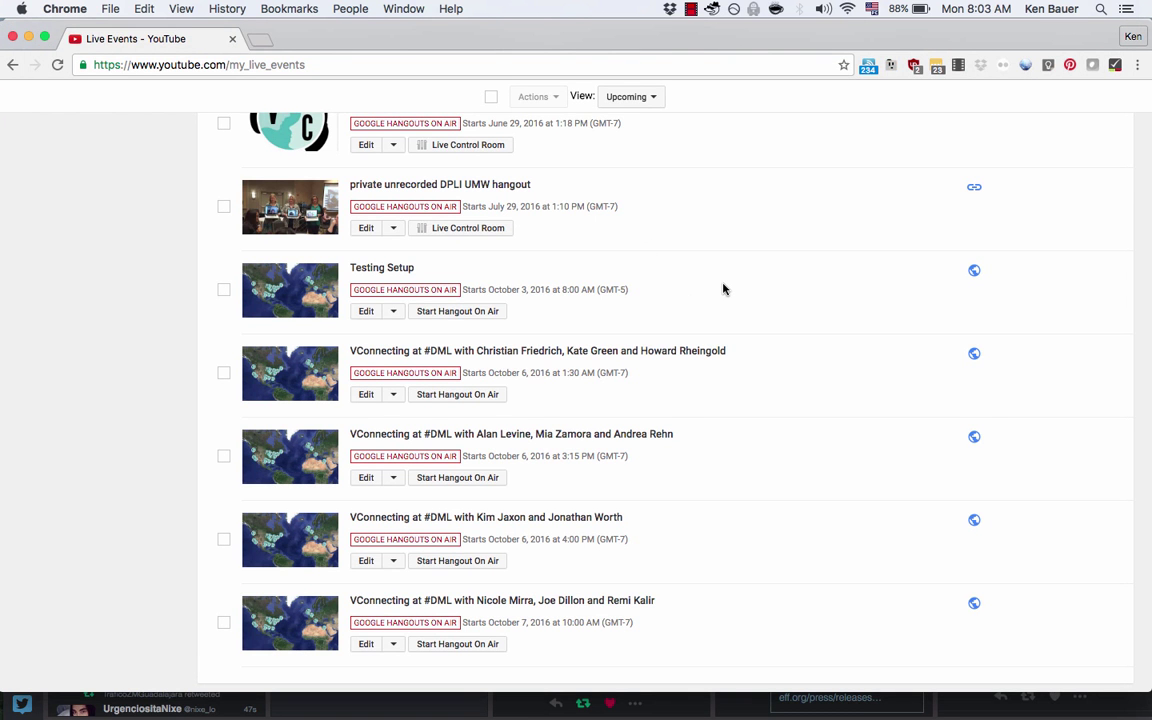
{"action": "left_click", "coordinate": [691, 9]}
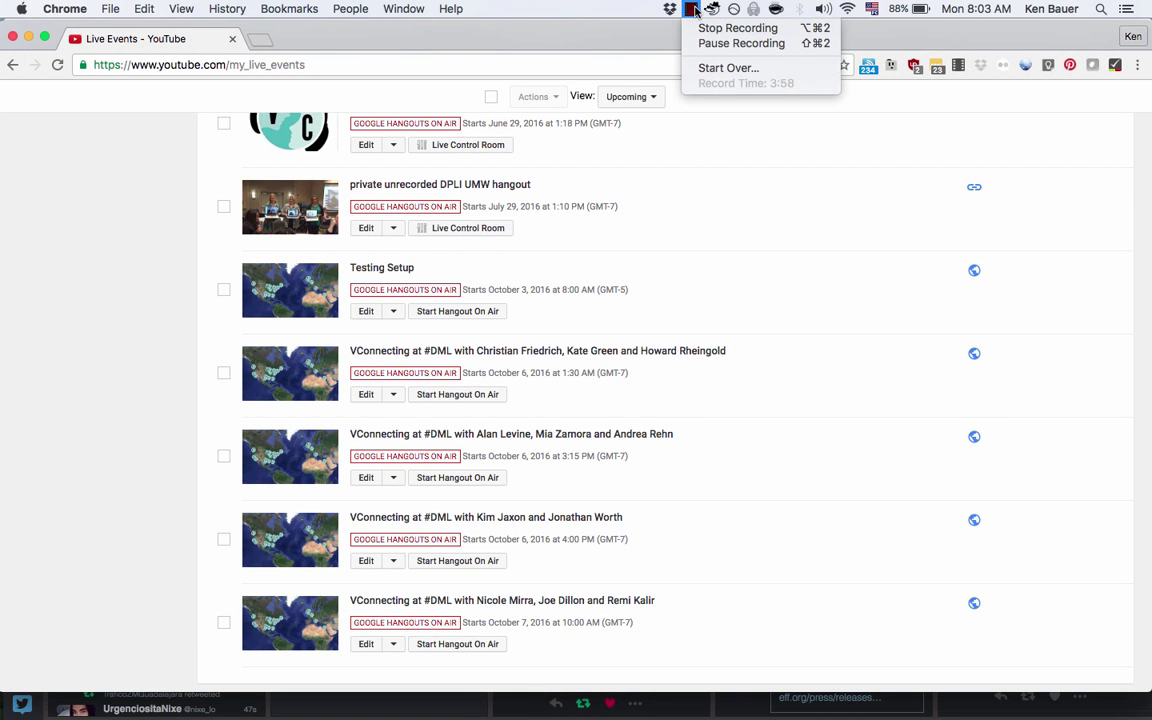